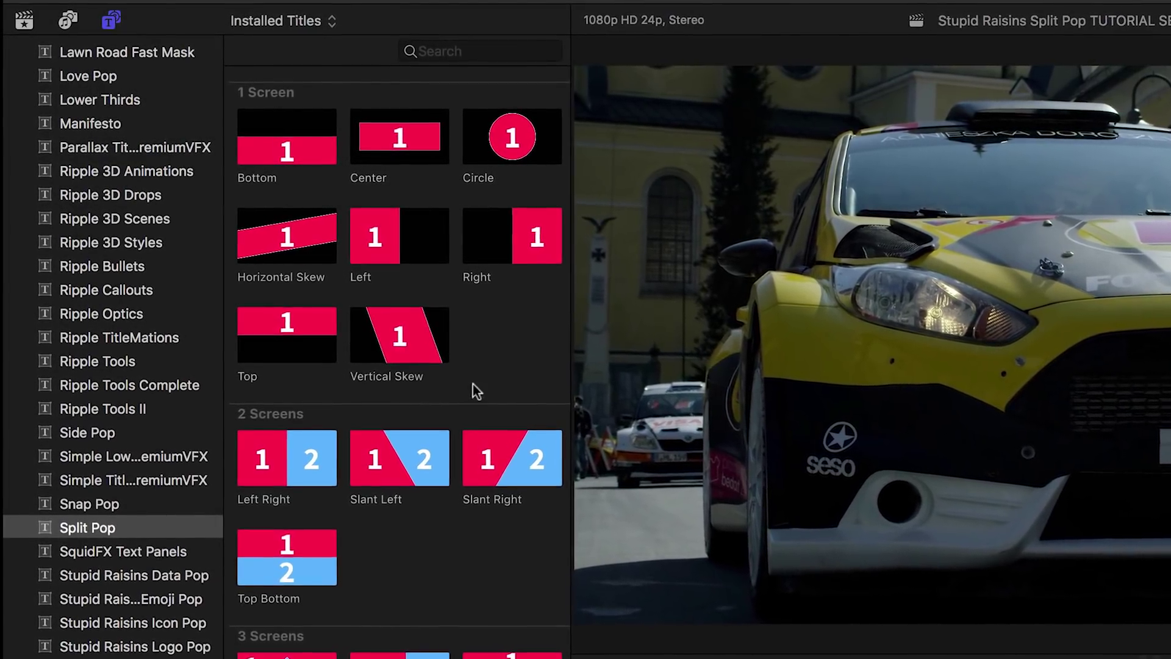
{"action": "scroll", "coordinate": [473, 385], "scroll_direction": "down", "scroll_amount": 5}
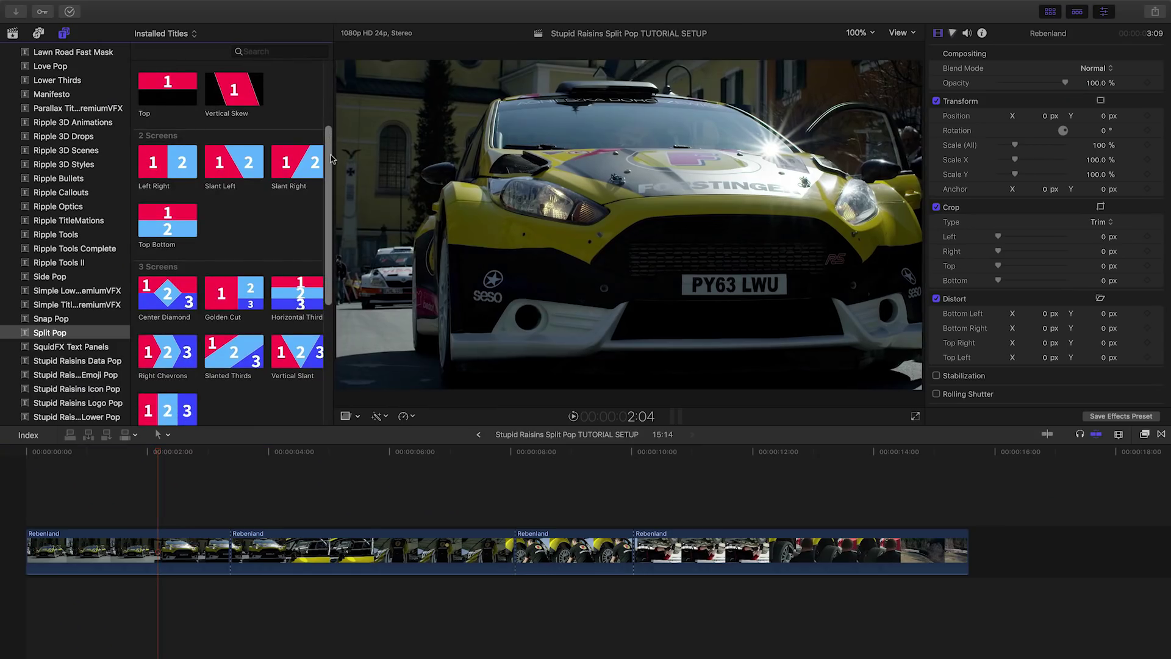
{"action": "left_click_drag", "start_coordinate": [332, 158], "coordinate": [322, 308]}
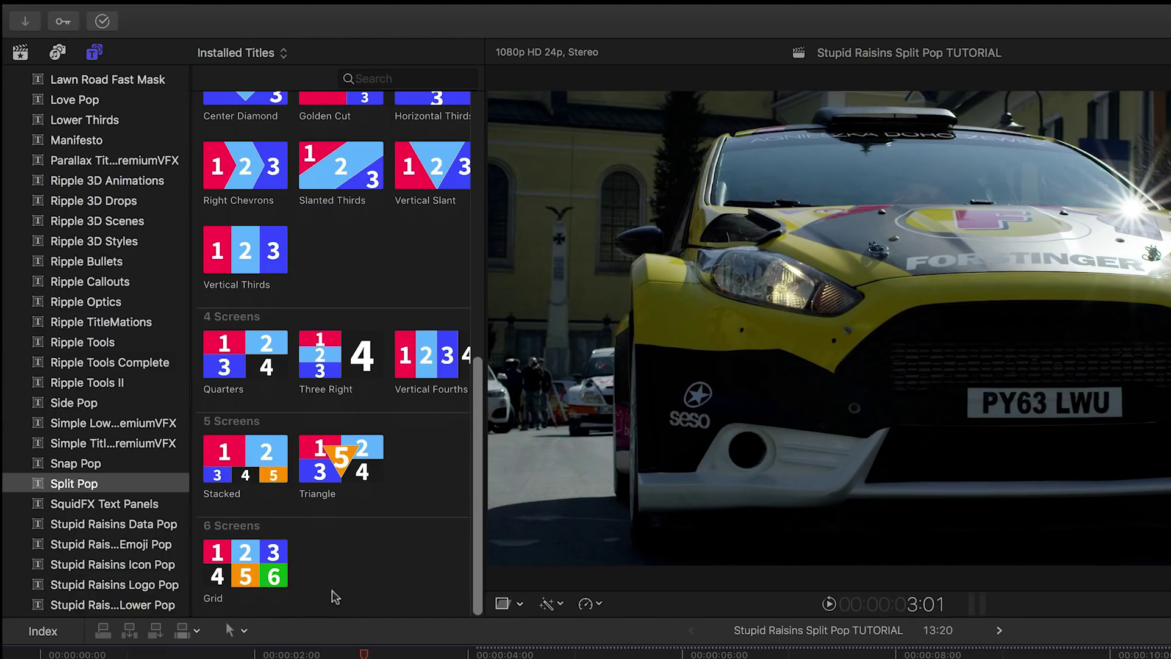
{"action": "scroll", "coordinate": [332, 590], "scroll_direction": "up", "scroll_amount": 5}
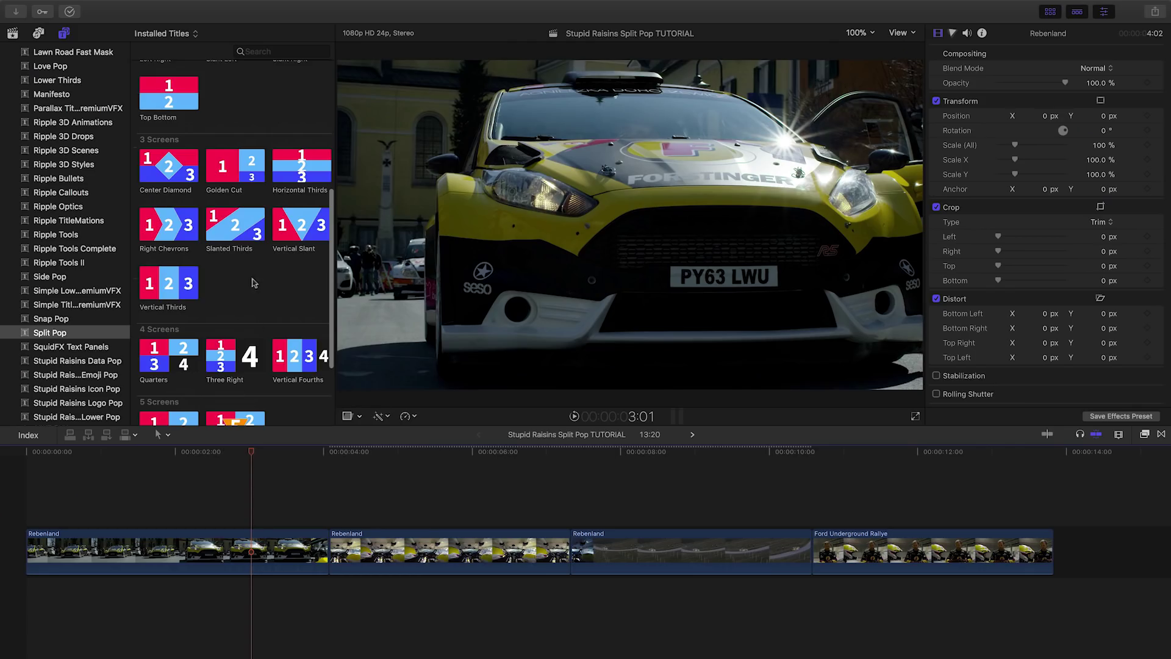
Step: Drag the Center Diamond title from 3 Screens onto the timeline above the rally clips
{"action": "mouse_move", "coordinate": [255, 442]}
{"action": "left_mouse_down"}
{"action": "mouse_move", "coordinate": [254, 513]}
{"action": "mouse_move", "coordinate": [888, 518]}
{"action": "left_mouse_up"}
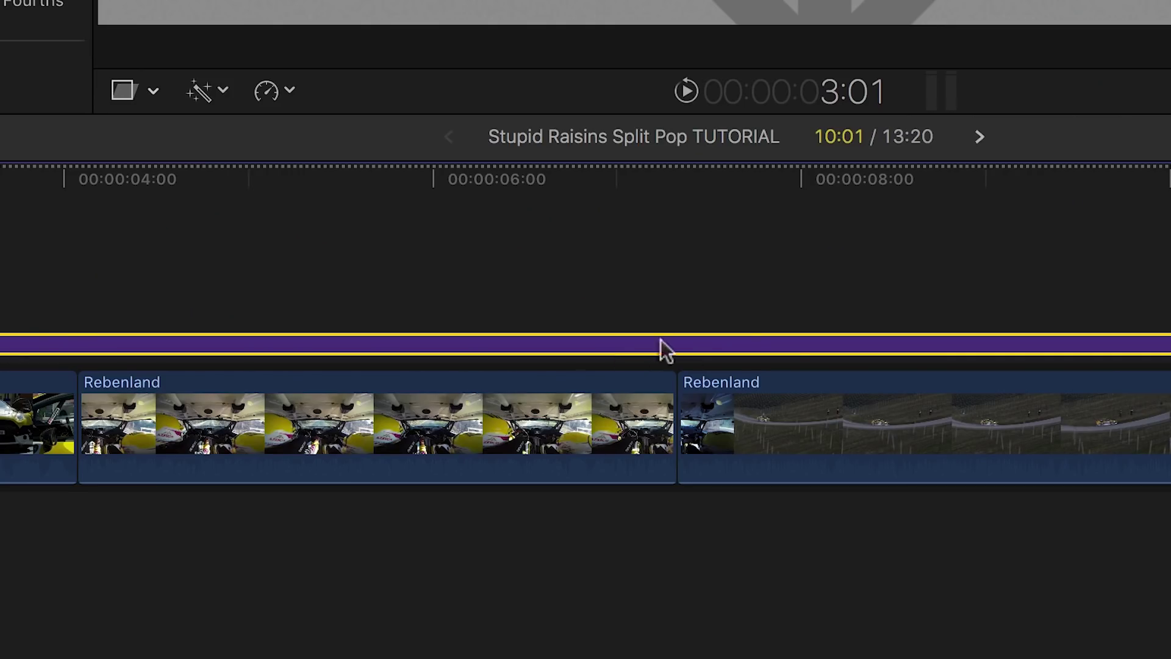
Step: Trim the title, fill its drop zones with Rebenland and Slow Mo, delete the sources, and preview
{"action": "left_click_drag", "start_coordinate": [715, 346], "coordinate": [828, 347]}
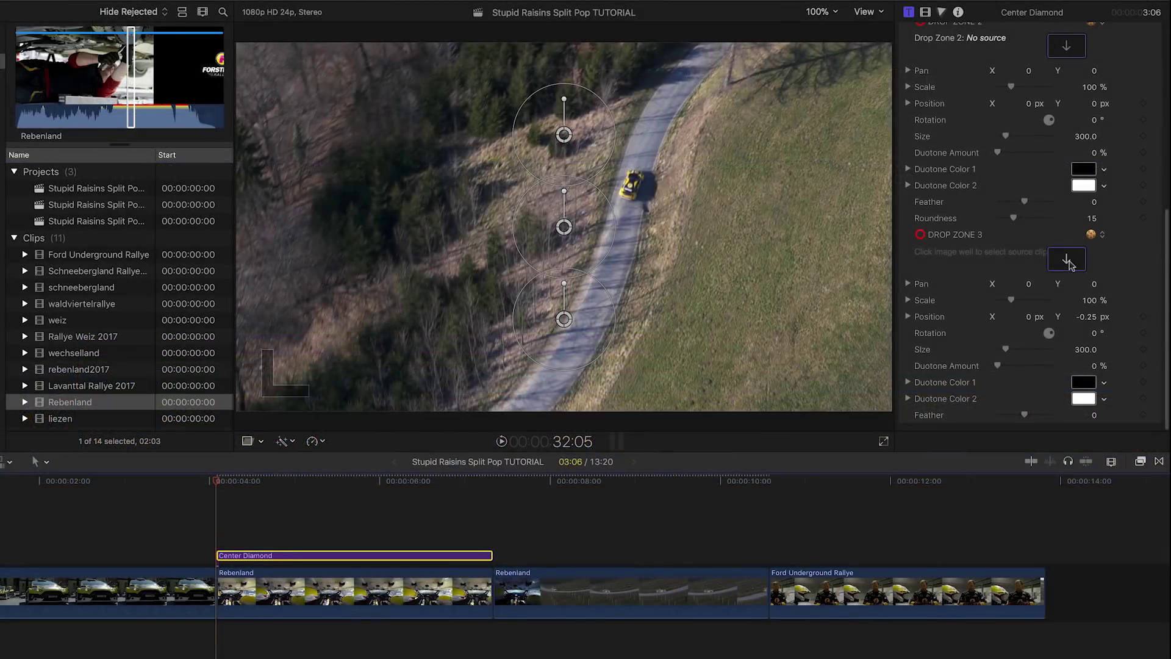
{"action": "left_click", "coordinate": [1067, 261]}
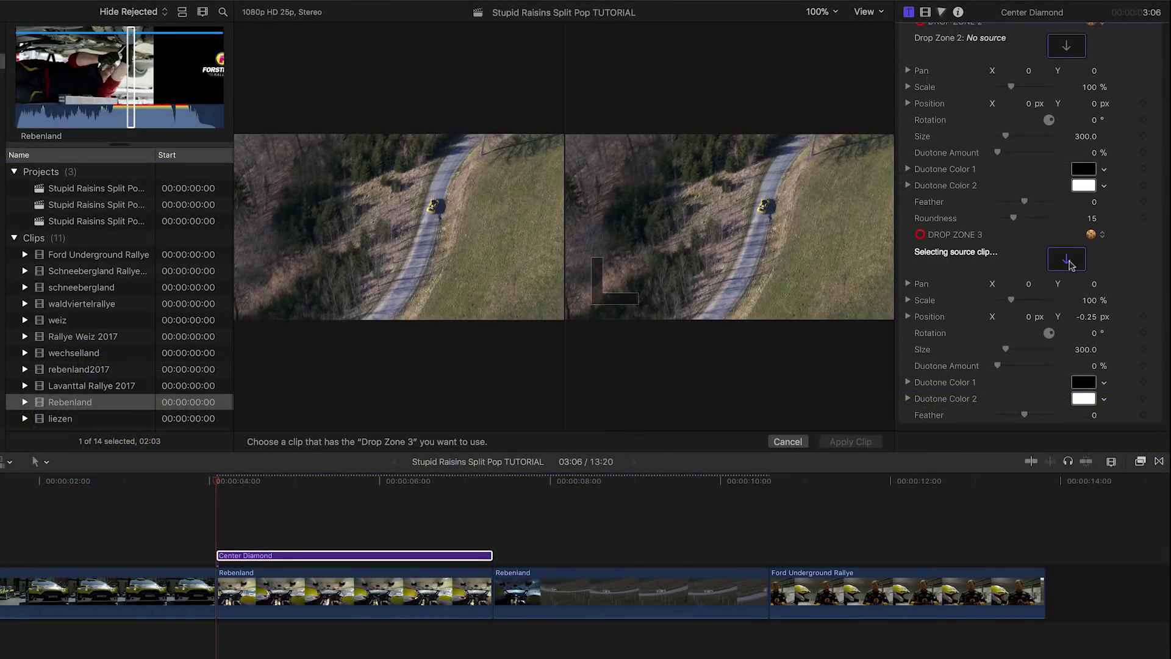
{"action": "left_click", "coordinate": [125, 73]}
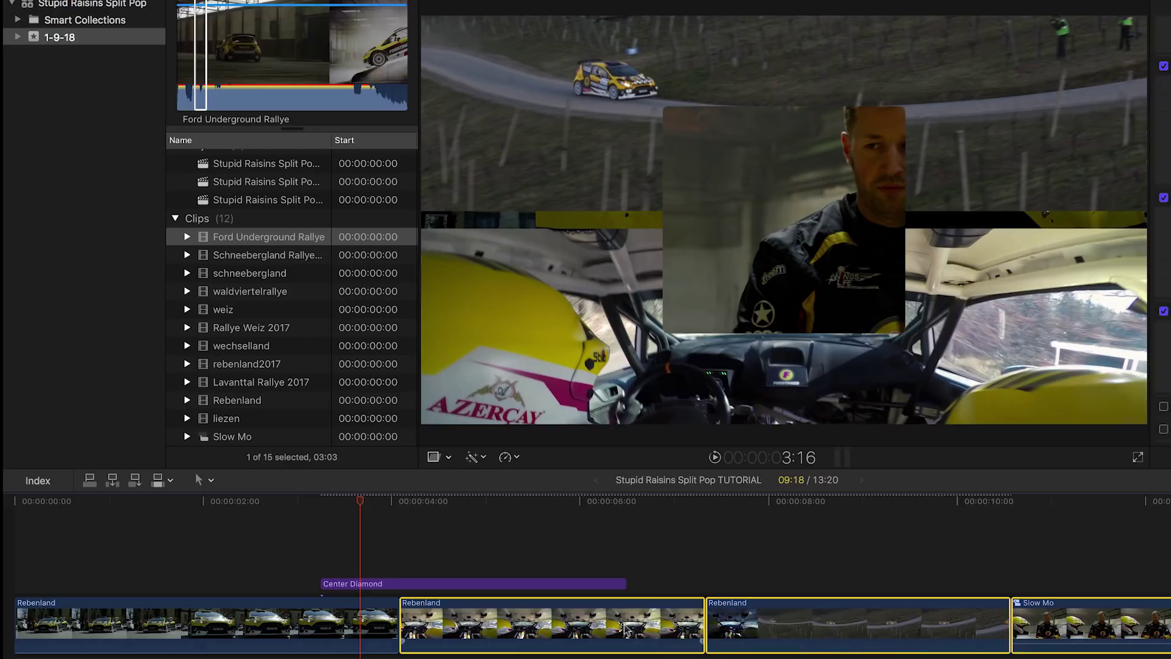
{"action": "key", "text": "Delete"}
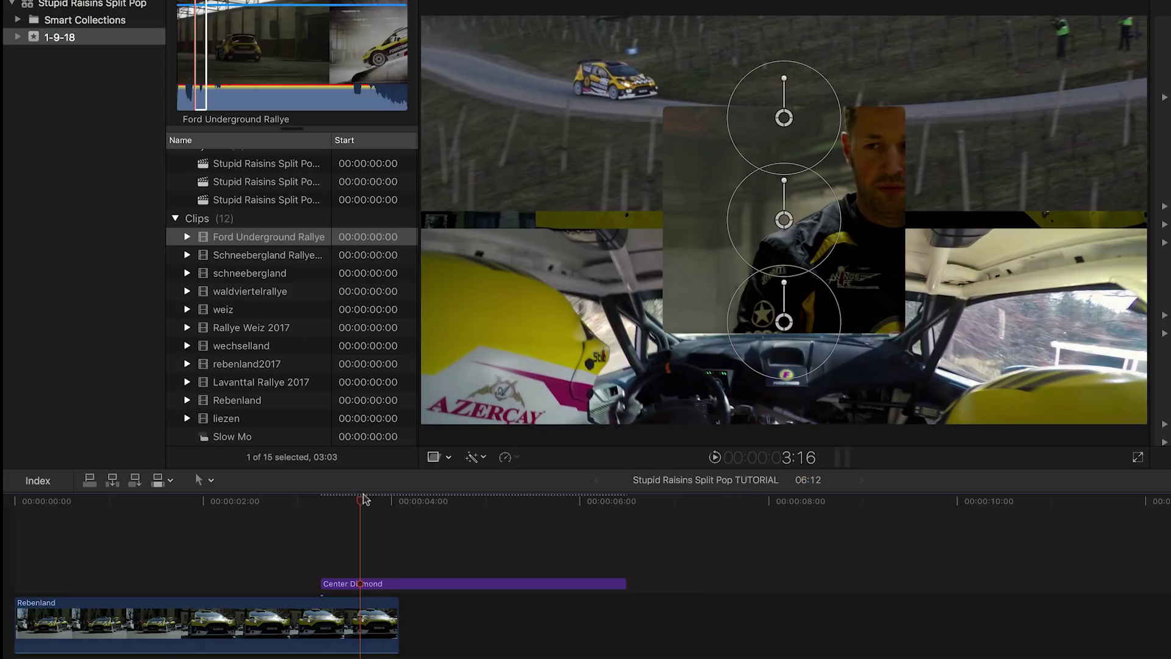
{"action": "mouse_move", "coordinate": [363, 501]}
{"action": "left_mouse_down"}
{"action": "mouse_move", "coordinate": [399, 504]}
{"action": "mouse_move", "coordinate": [322, 509]}
{"action": "left_mouse_up"}
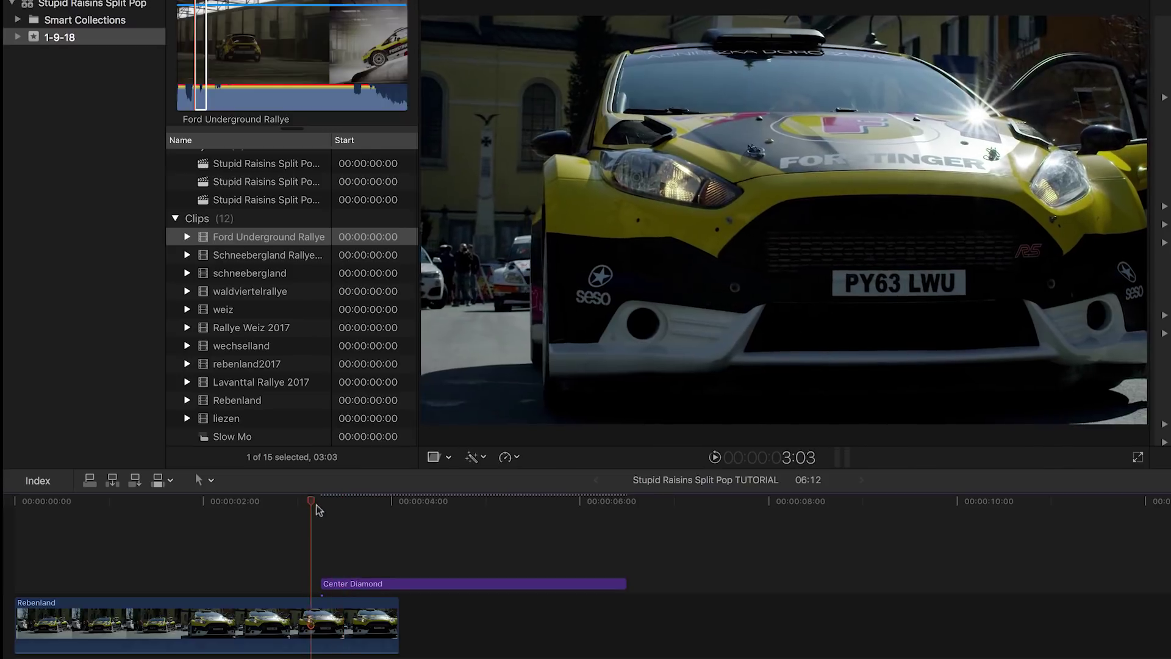
{"action": "key", "text": "space"}
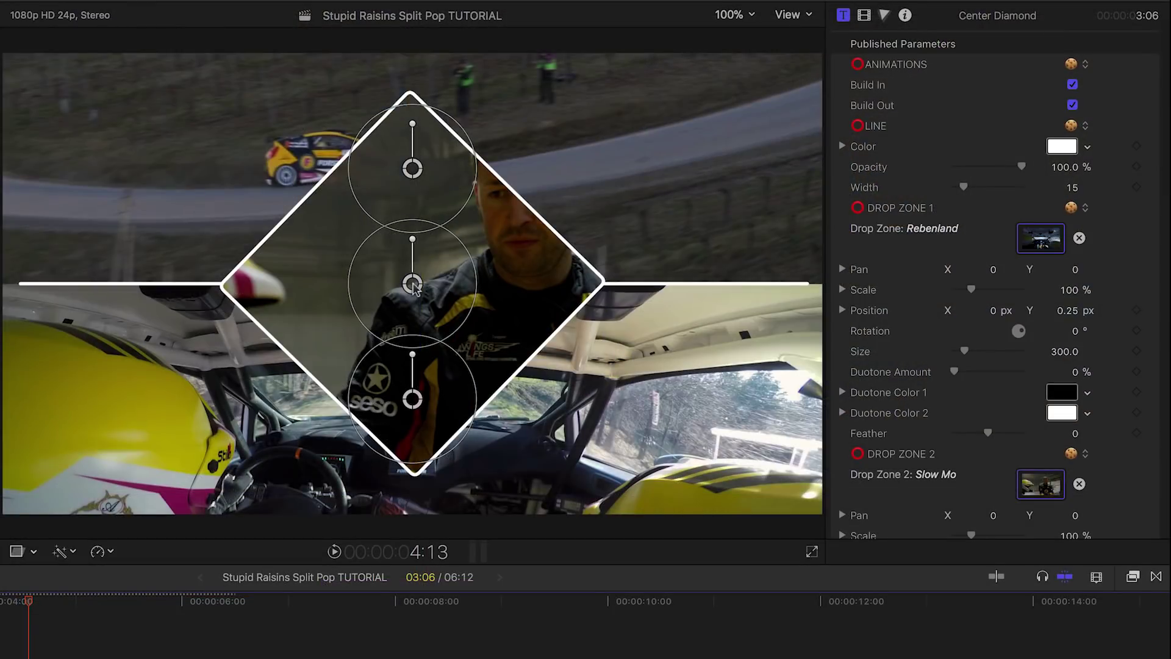
Step: Enlarge Drop Zone 1's Rebenland footage to 438.7 and shift the driver's shot left
{"action": "left_click_drag", "start_coordinate": [413, 283], "coordinate": [296, 327]}
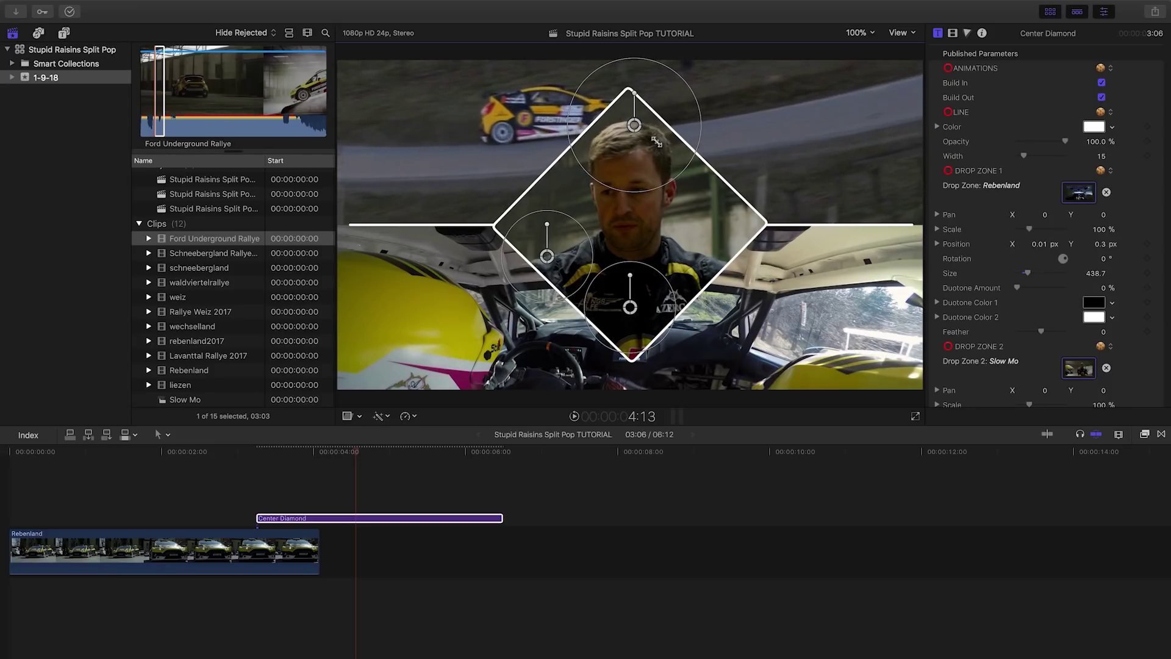
{"action": "left_click_drag", "start_coordinate": [633, 125], "coordinate": [623, 126]}
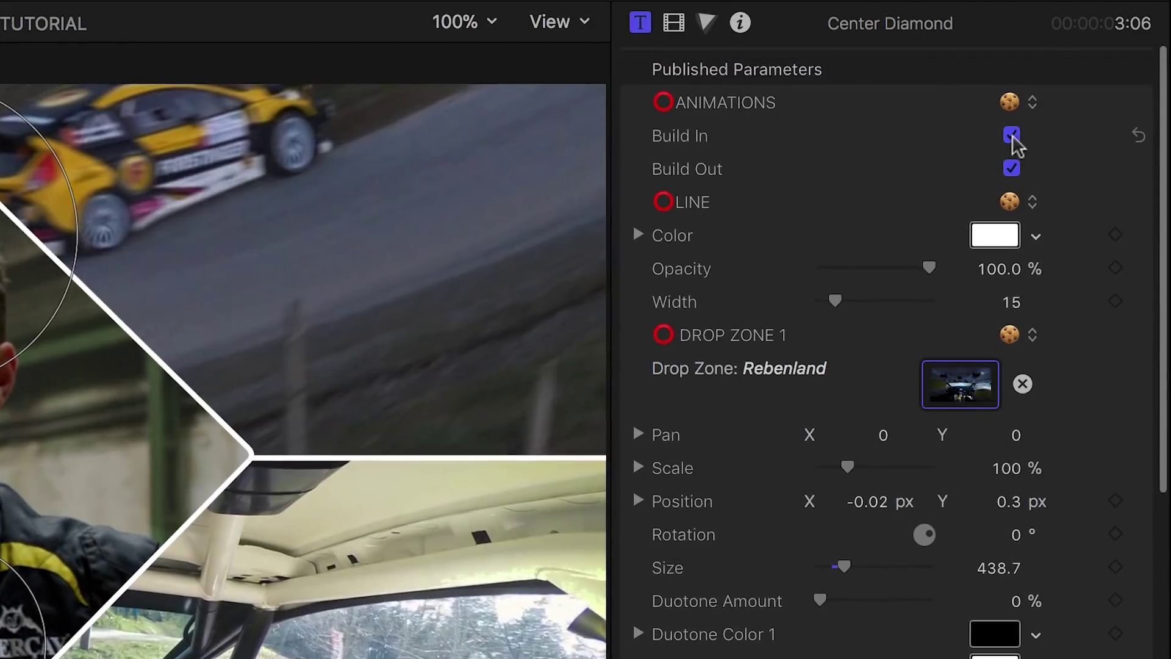
Step: Enable Build In and Build Out on the Center Diamond and make its outline blue
{"action": "left_click", "coordinate": [1012, 136]}
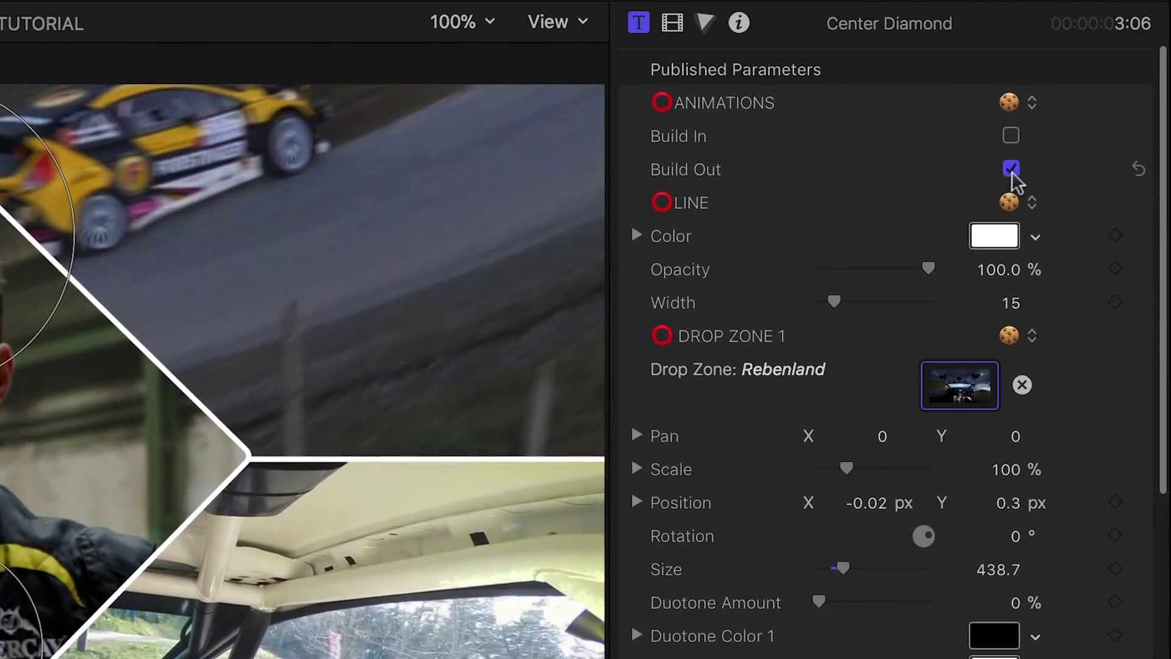
{"action": "left_click", "coordinate": [1011, 168]}
{"action": "left_click", "coordinate": [1012, 137]}
{"action": "left_click", "coordinate": [1011, 170]}
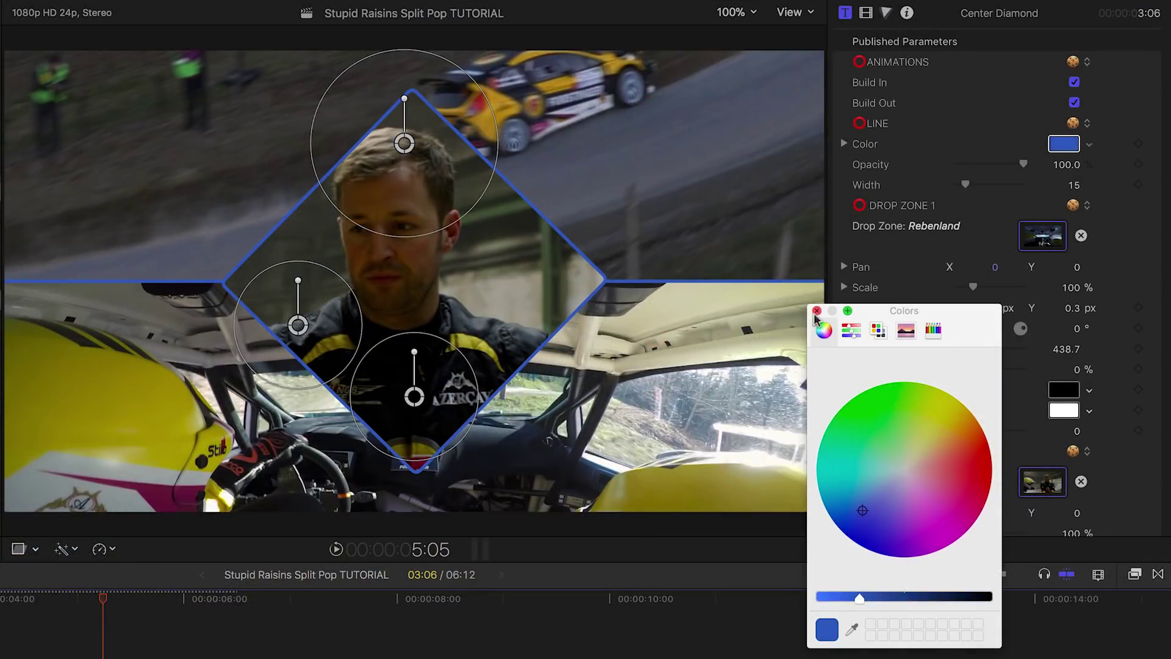
{"action": "left_click", "coordinate": [817, 312]}
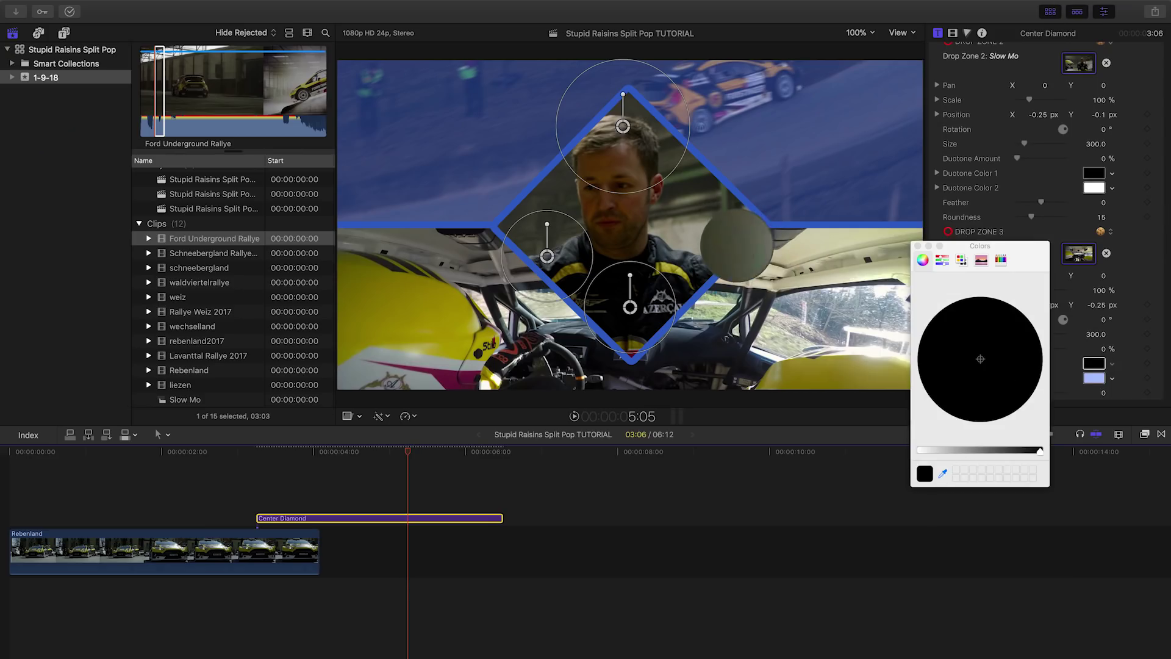
Step: Raise the Duotone Amount, set Roundness to 50, and play the title from its start
{"action": "left_click", "coordinate": [918, 247]}
{"action": "left_click_drag", "start_coordinate": [1017, 348], "coordinate": [1044, 348]}
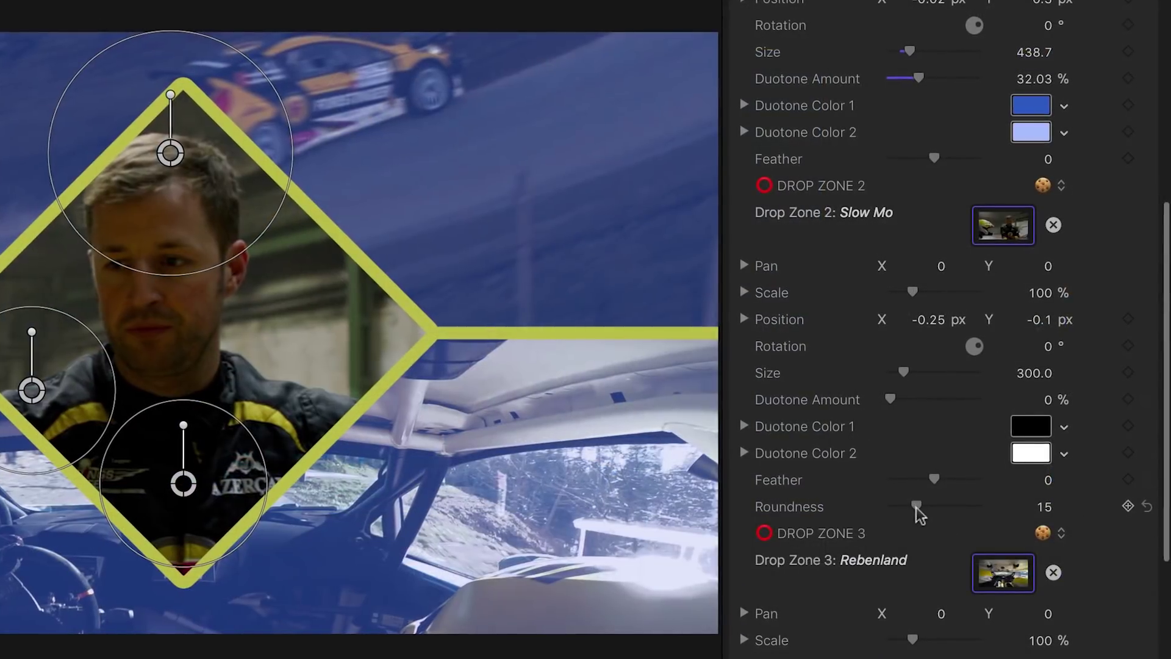
{"action": "mouse_move", "coordinate": [924, 506]}
{"action": "left_mouse_down"}
{"action": "mouse_move", "coordinate": [945, 510]}
{"action": "mouse_move", "coordinate": [755, 521]}
{"action": "left_mouse_up"}
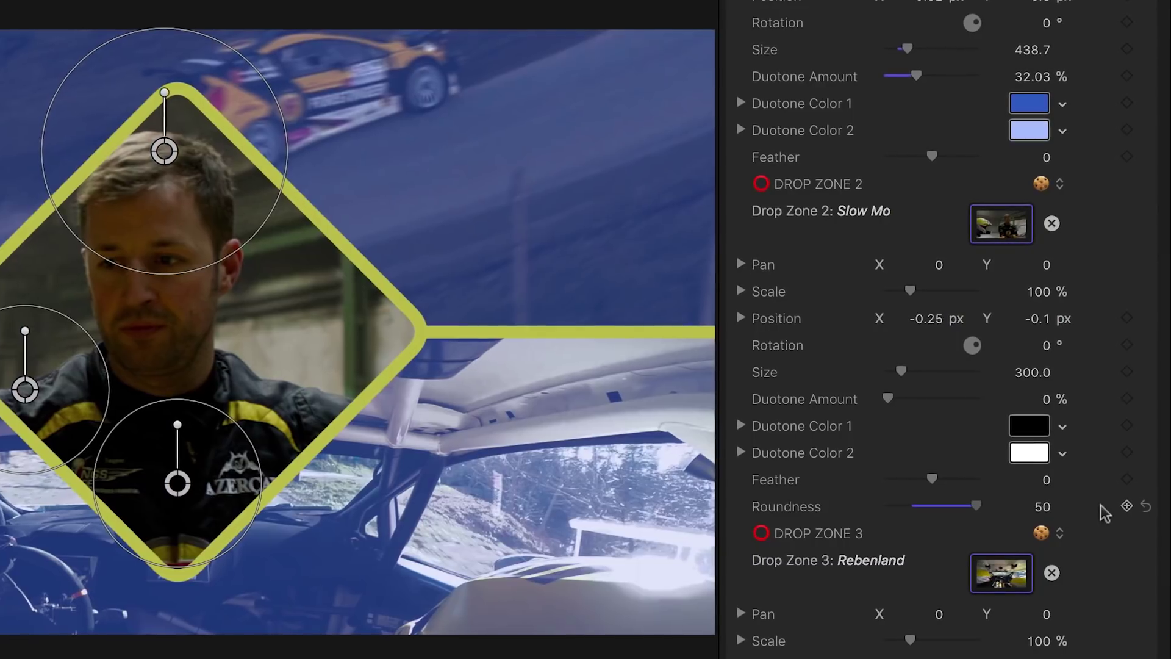
{"action": "left_click", "coordinate": [1143, 506]}
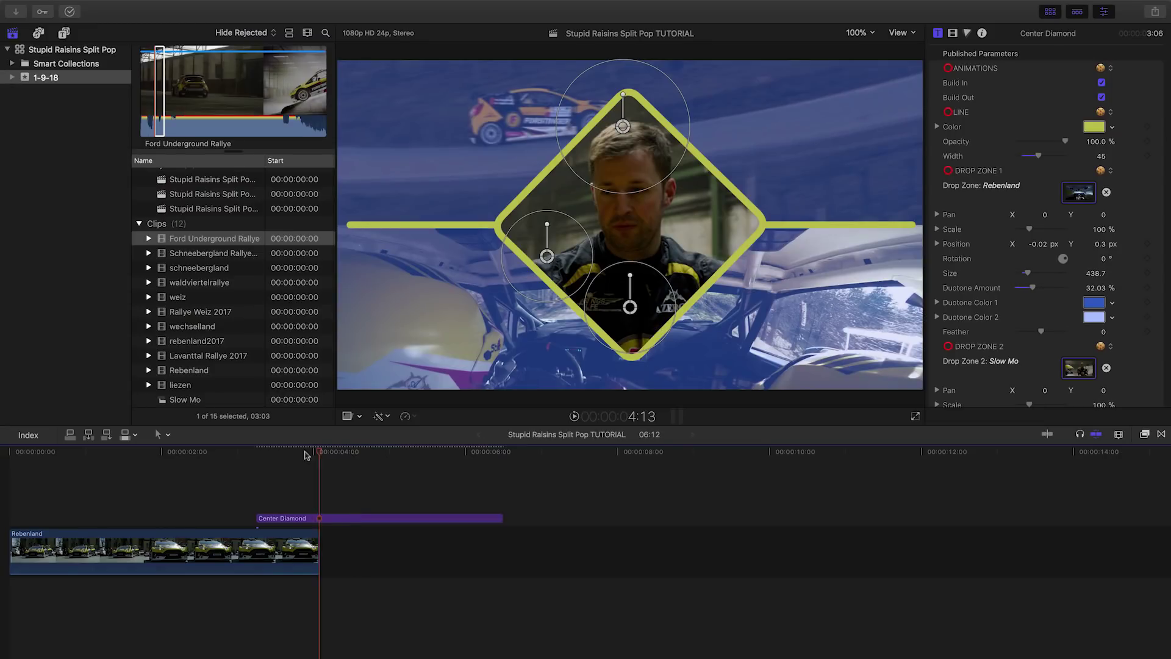
{"action": "left_click", "coordinate": [256, 454]}
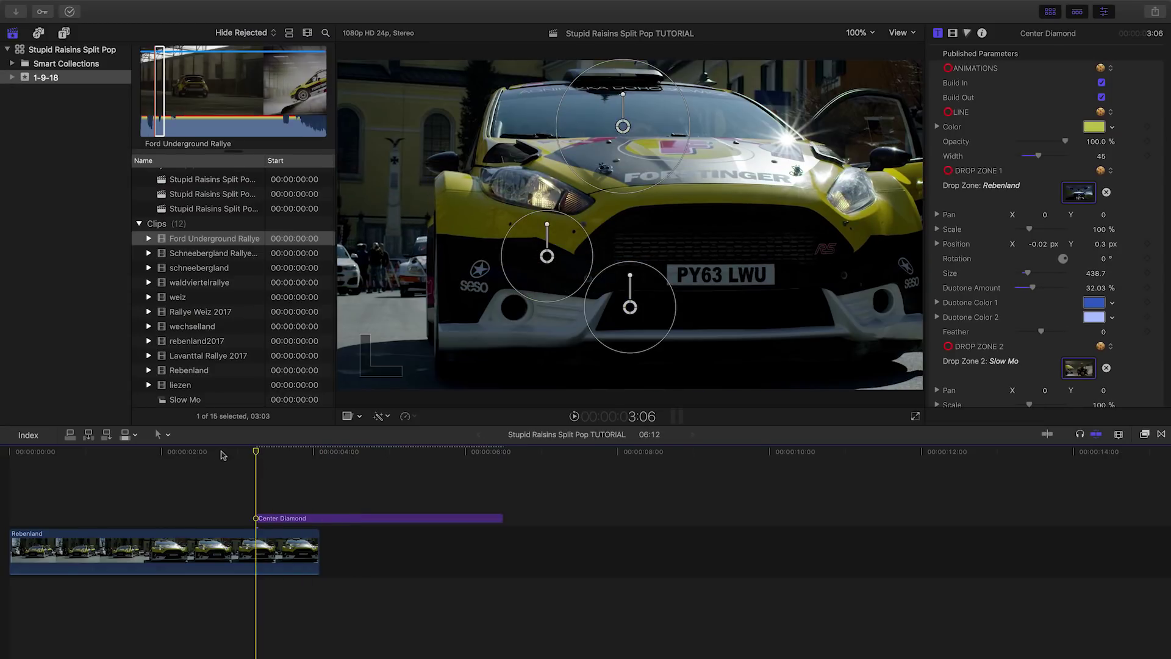
{"action": "key", "text": "space"}
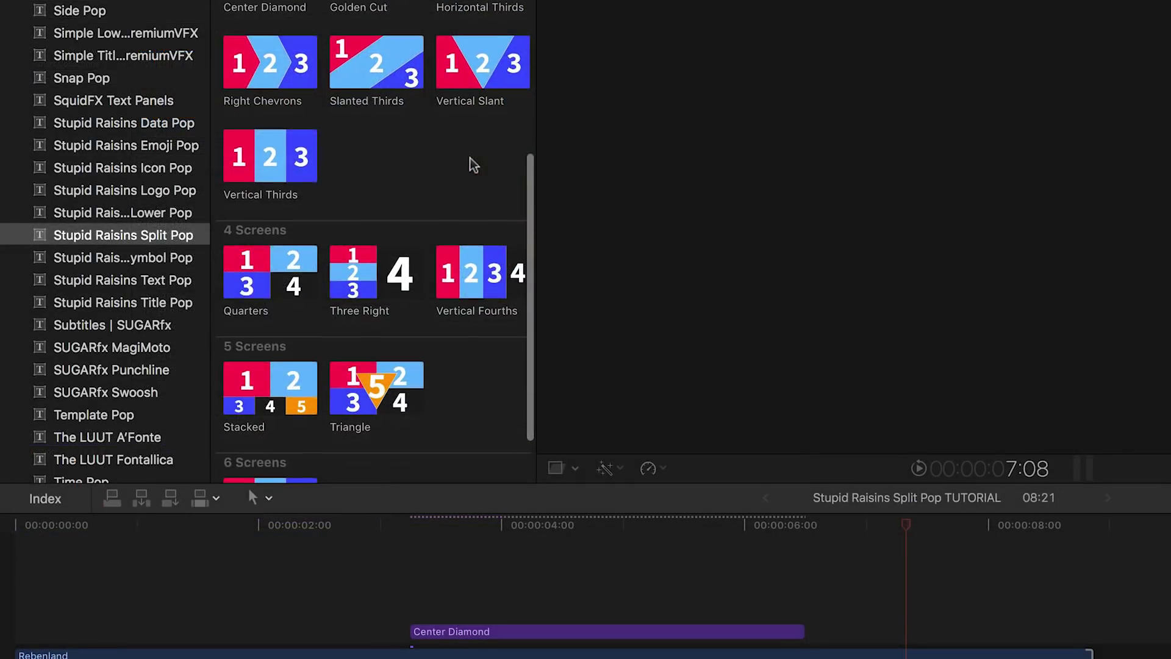
{"action": "scroll", "coordinate": [470, 158], "scroll_direction": "down", "scroll_amount": 1}
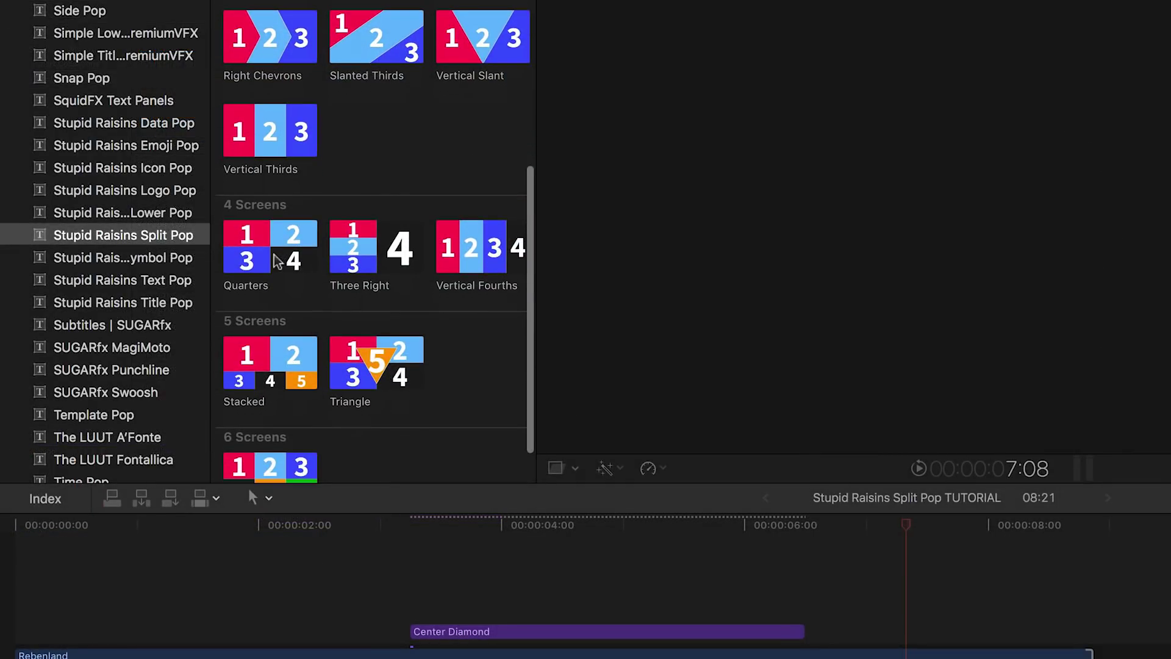
Step: Drop Quarters at the playhead, preview it, and stack the Circle title above it
{"action": "left_click_drag", "start_coordinate": [741, 485], "coordinate": [574, 526]}
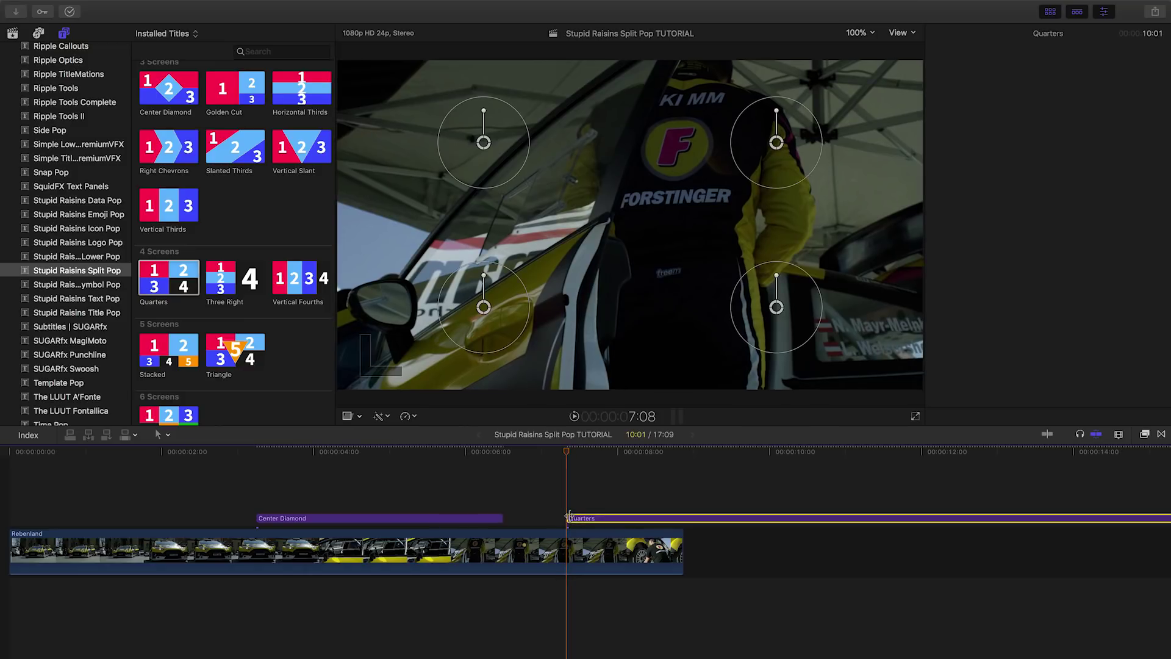
{"action": "left_click", "coordinate": [569, 518]}
{"action": "key", "text": "space"}
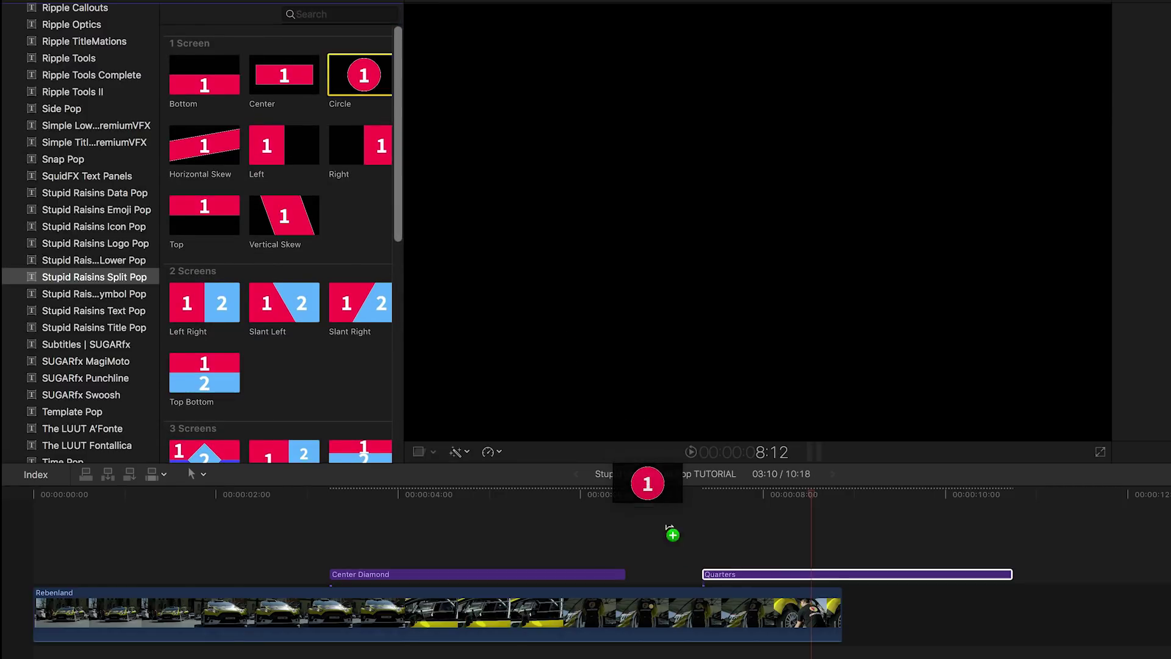
{"action": "left_click_drag", "start_coordinate": [364, 75], "coordinate": [673, 533]}
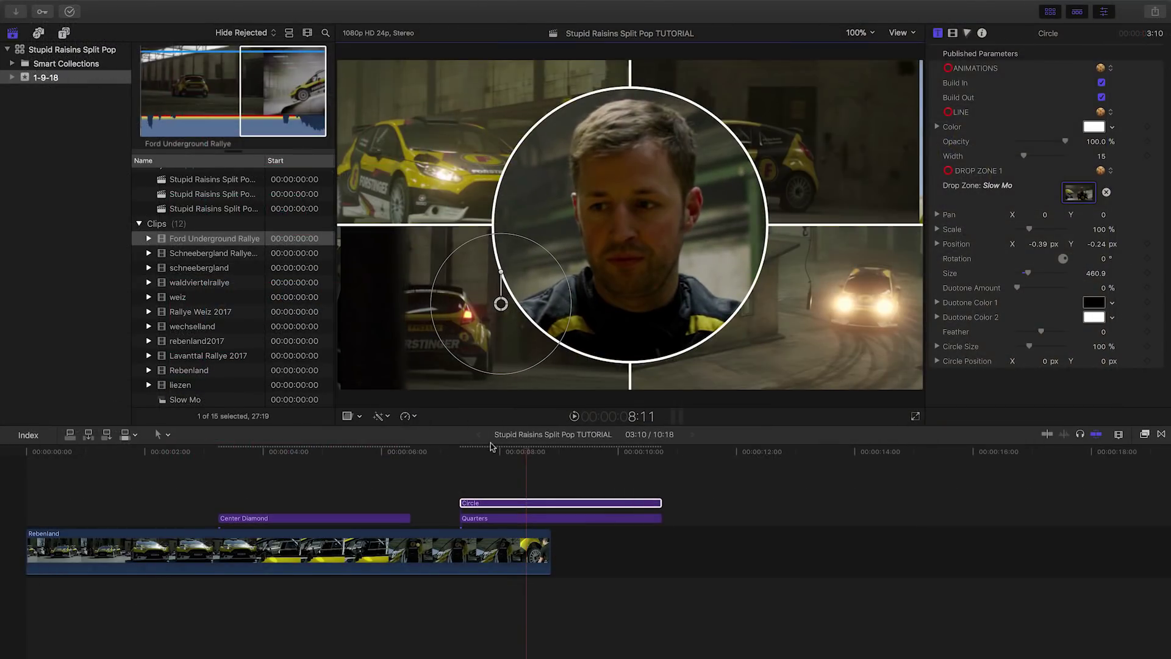
{"action": "left_click", "coordinate": [467, 458]}
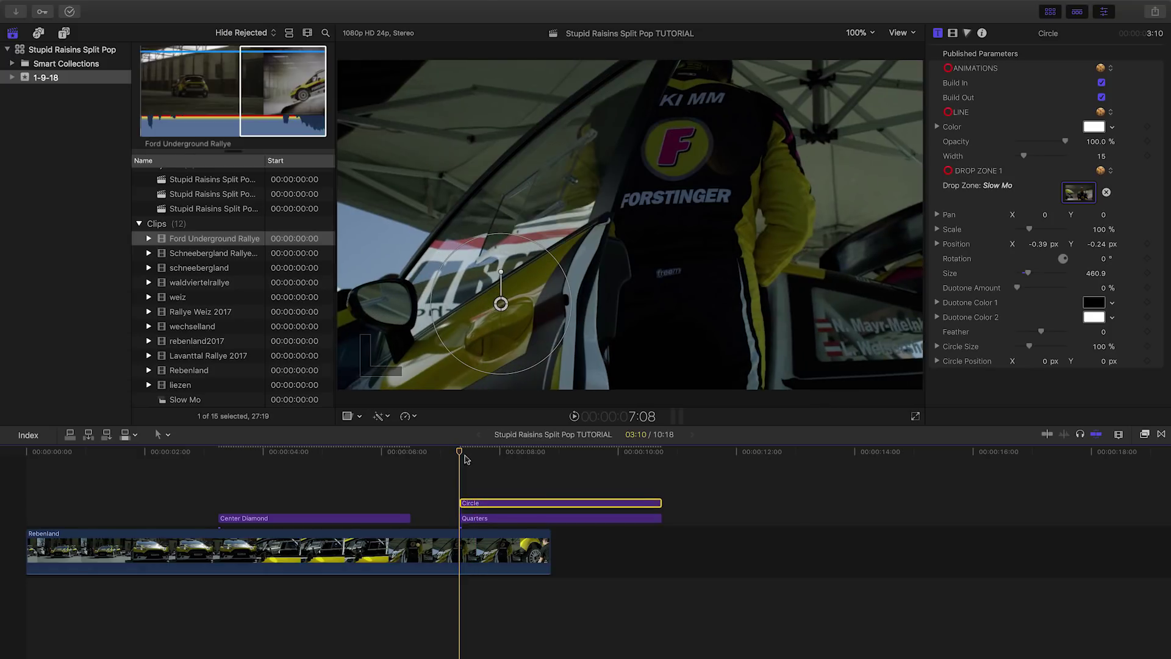